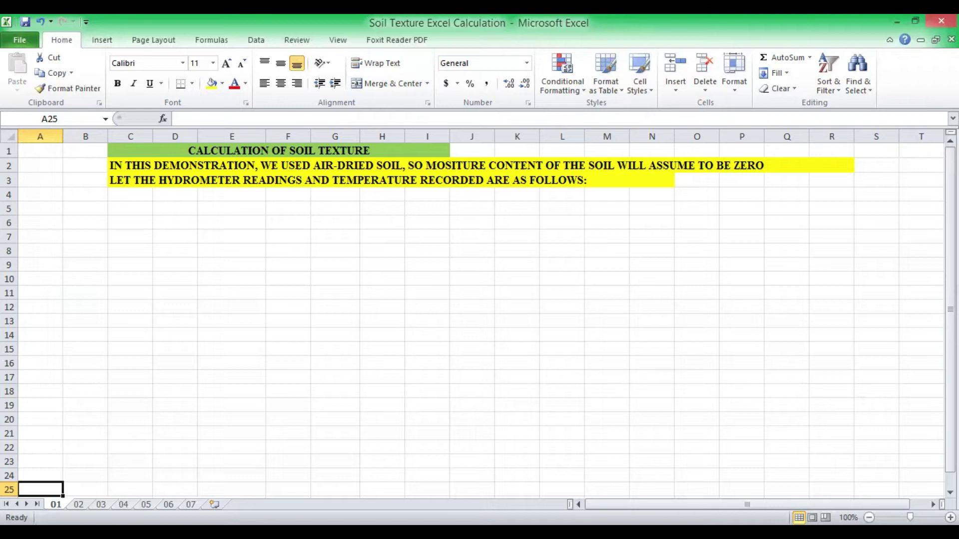
Step: Review sheets 02 through 07 for the grassland hydrometer and temperature readings, the texture formulas and the temperature correction rule
{"action": "key", "text": "ctrl+Page_Down"}
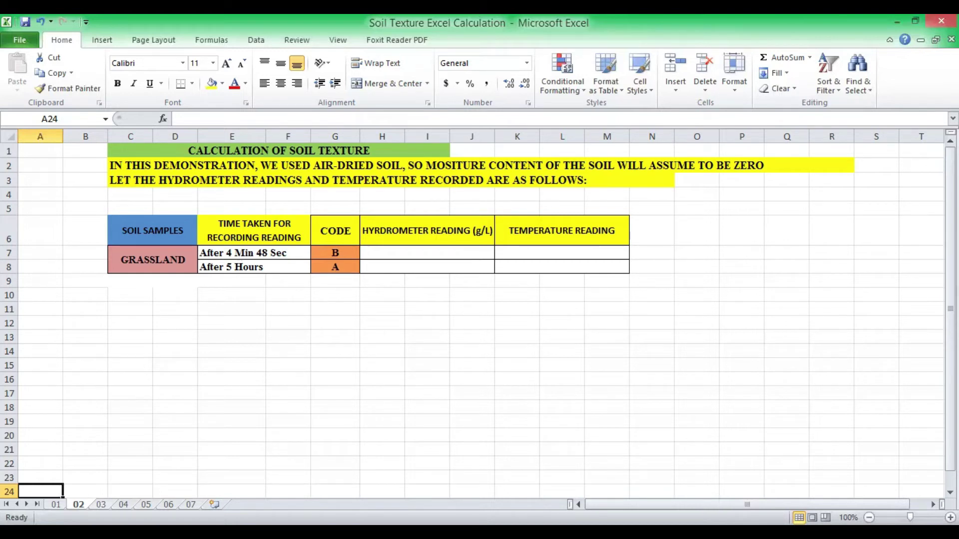
{"action": "key", "text": "ctrl+Page_Down"}
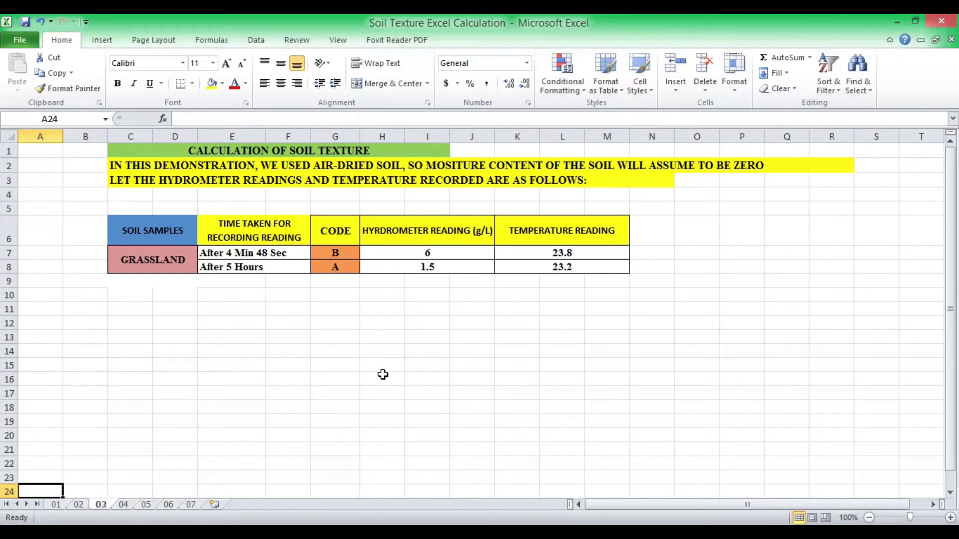
{"action": "left_click", "coordinate": [425, 253]}
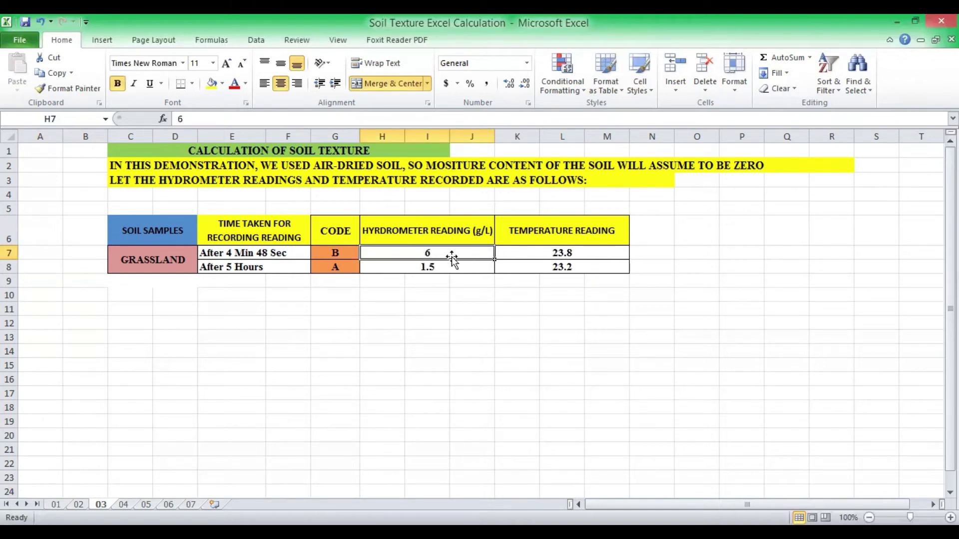
{"action": "left_click", "coordinate": [519, 254]}
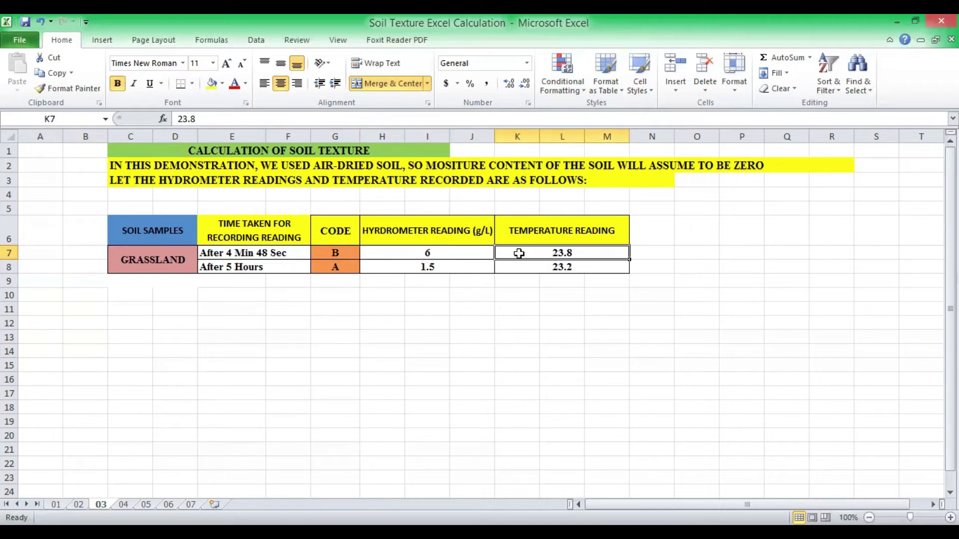
{"action": "left_click", "coordinate": [454, 271]}
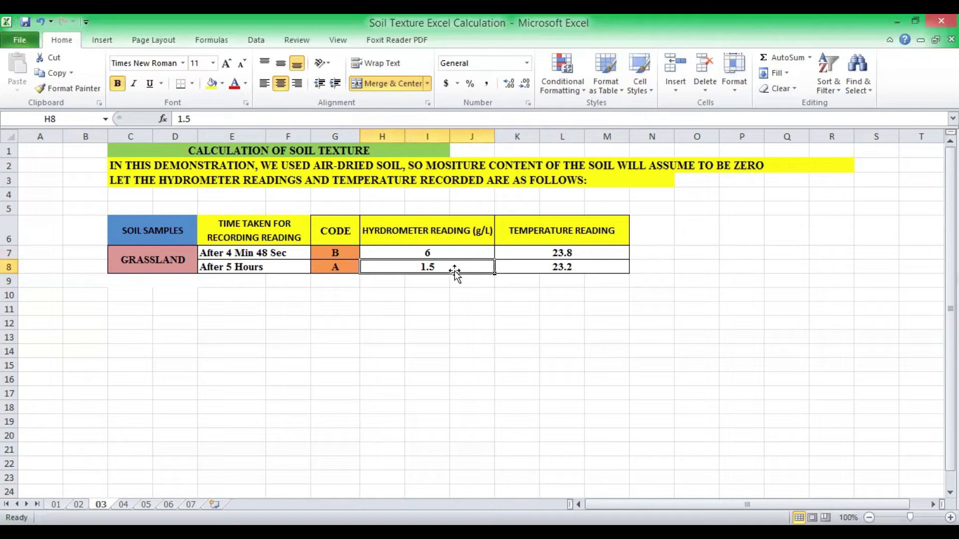
{"action": "left_click", "coordinate": [528, 268]}
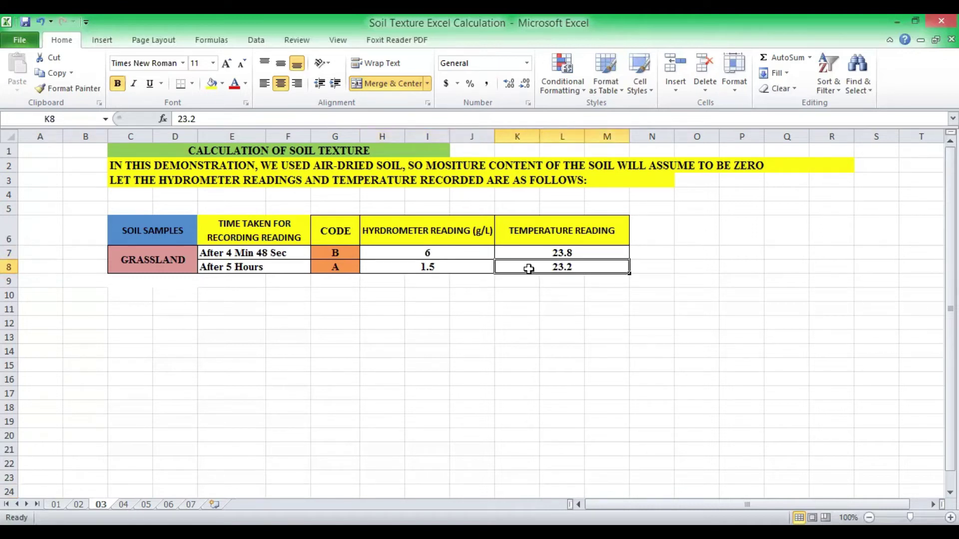
{"action": "key", "text": "ctrl+Page_Down"}
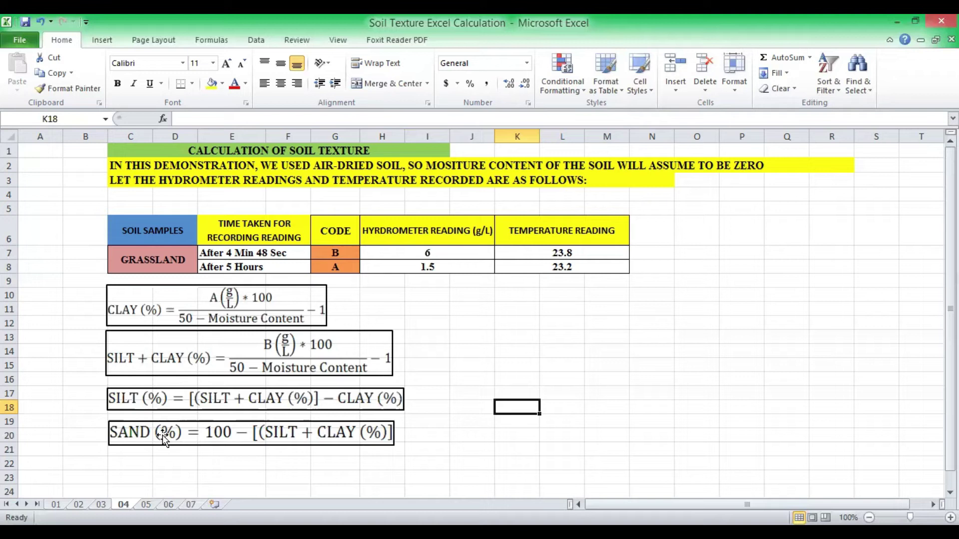
{"action": "key", "text": "ctrl+Page_Down"}
{"action": "key", "text": "ctrl+Page_Down"}
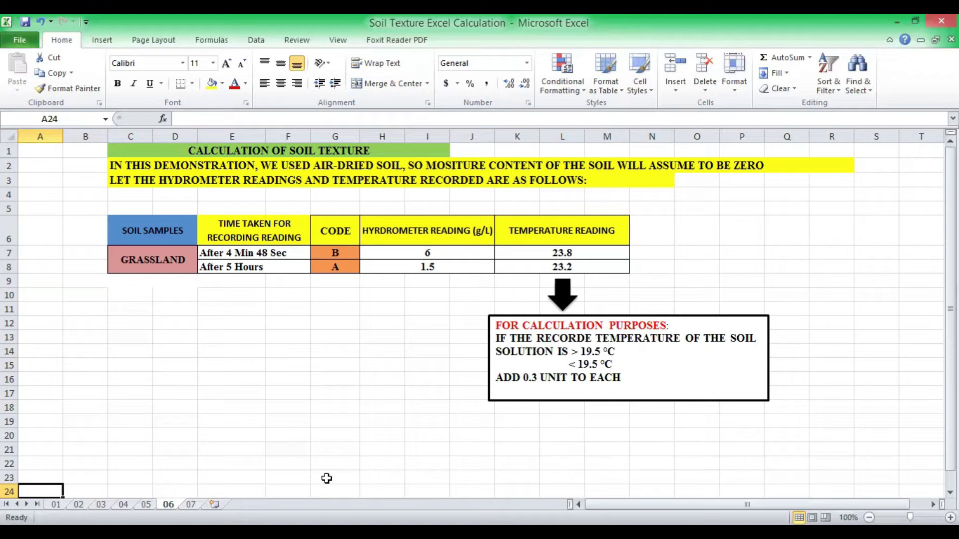
{"action": "key", "text": "ctrl+Page_Down"}
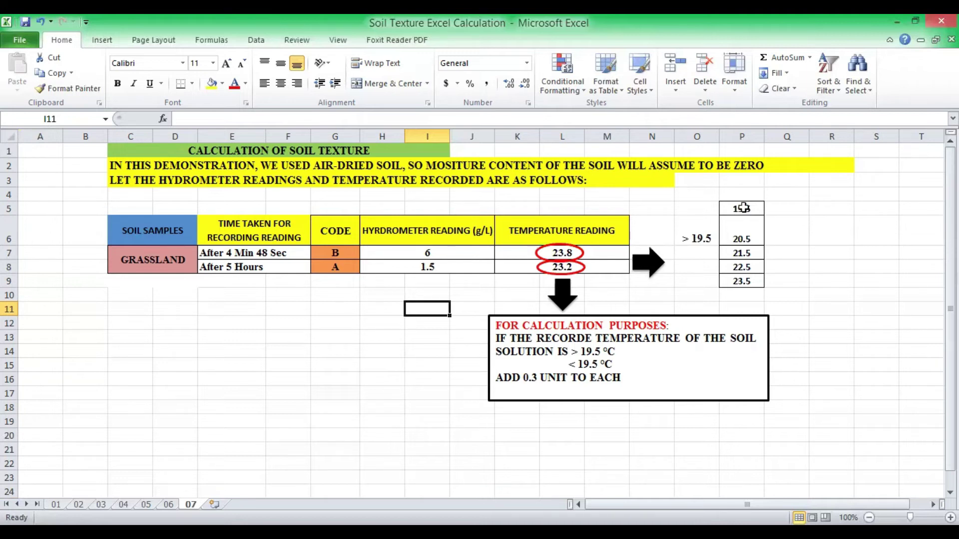
Step: Calculate the temperature correction in Q8 of sheet 07 with =4*0.3, counting the four listed degree steps above 19.5
{"action": "left_click", "coordinate": [741, 237]}
{"action": "left_click_drag", "start_coordinate": [741, 237], "coordinate": [751, 280]}
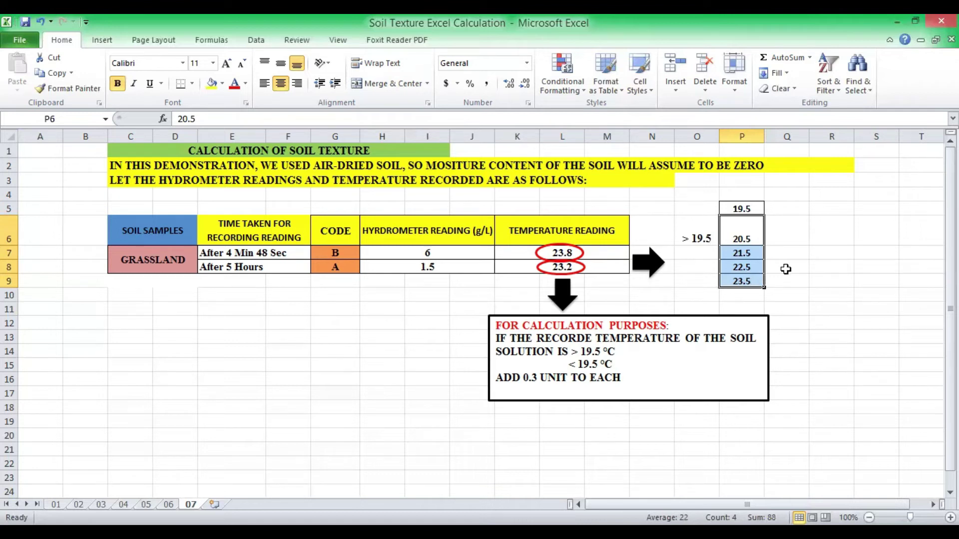
{"action": "left_click", "coordinate": [786, 269]}
{"action": "type", "text": "=4"}
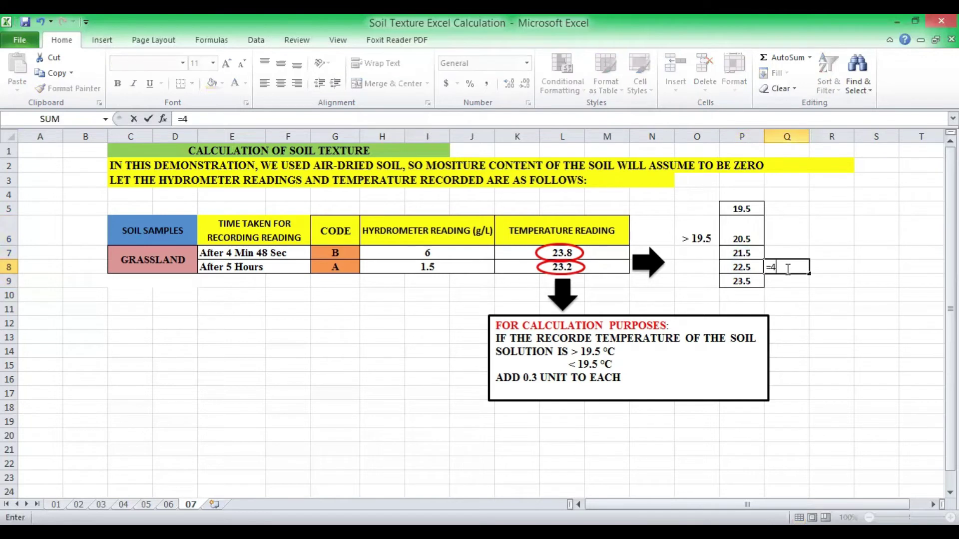
{"action": "type", "text": "*0.3"}
{"action": "key", "text": "Return"}
{"action": "left_click", "coordinate": [799, 263]}
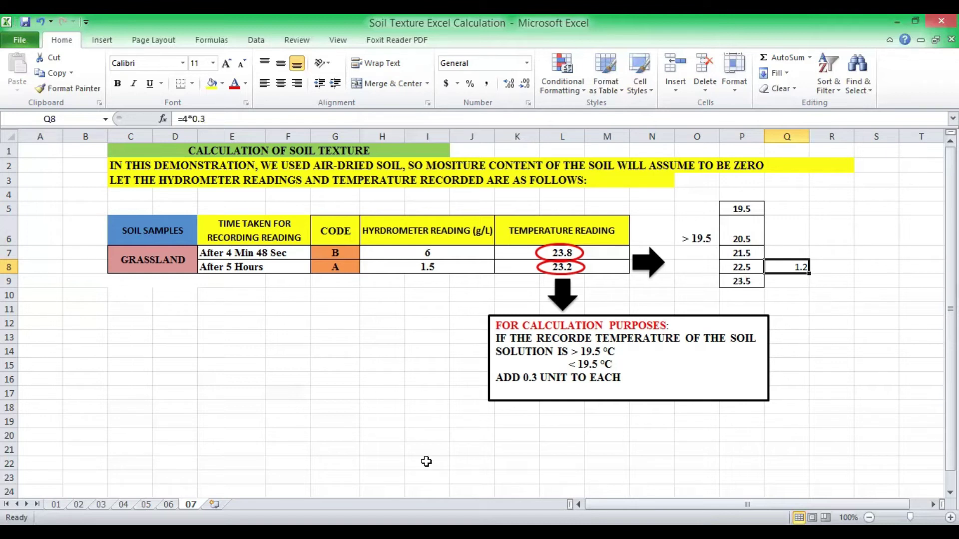
Step: On sheet 05, calculate the corrected hydrometer reading for code B in N7 as =H7+1.2 and fill it down to code A
{"action": "key", "text": "ctrl+Page_Up"}
{"action": "key", "text": "ctrl+Page_Up"}
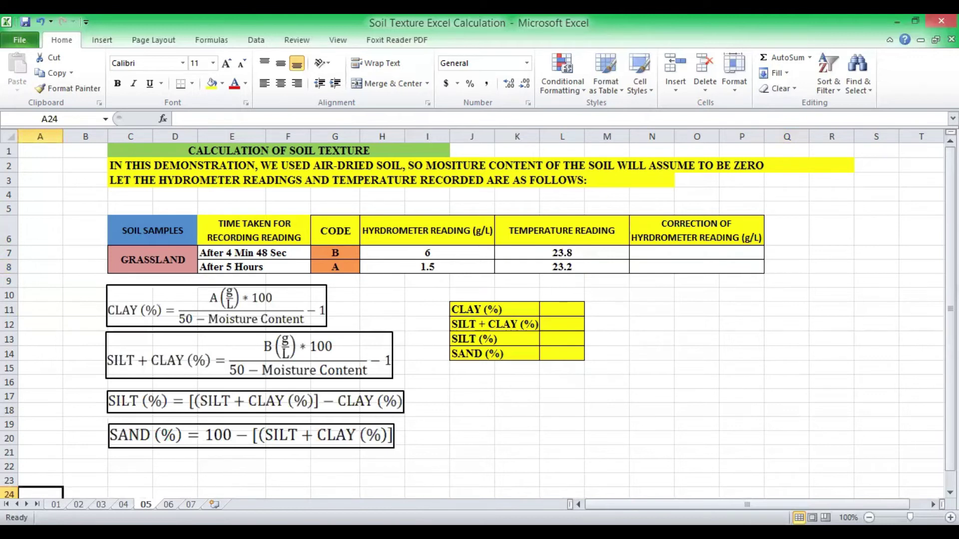
{"action": "left_click", "coordinate": [661, 252]}
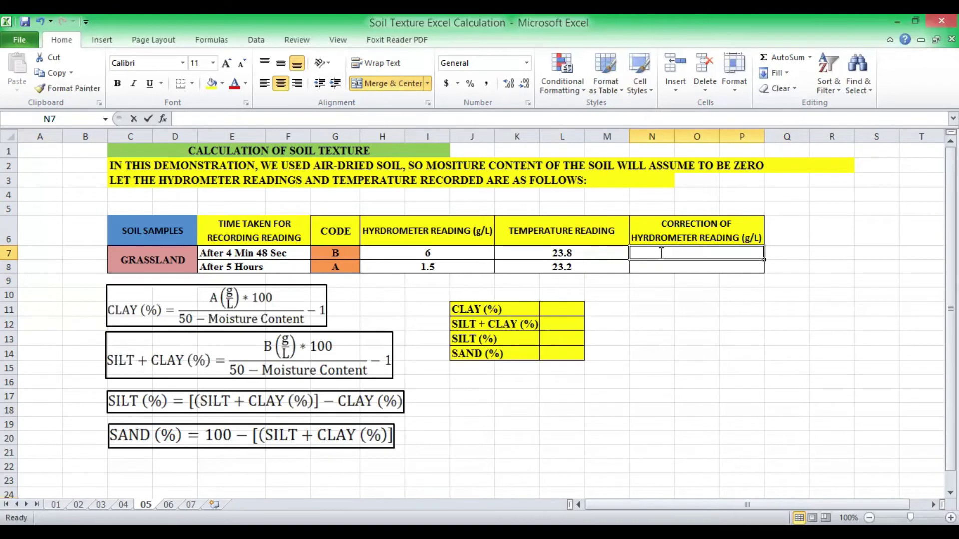
{"action": "type", "text": "="}
{"action": "left_click", "coordinate": [439, 254]}
{"action": "type", "text": "+1.2"}
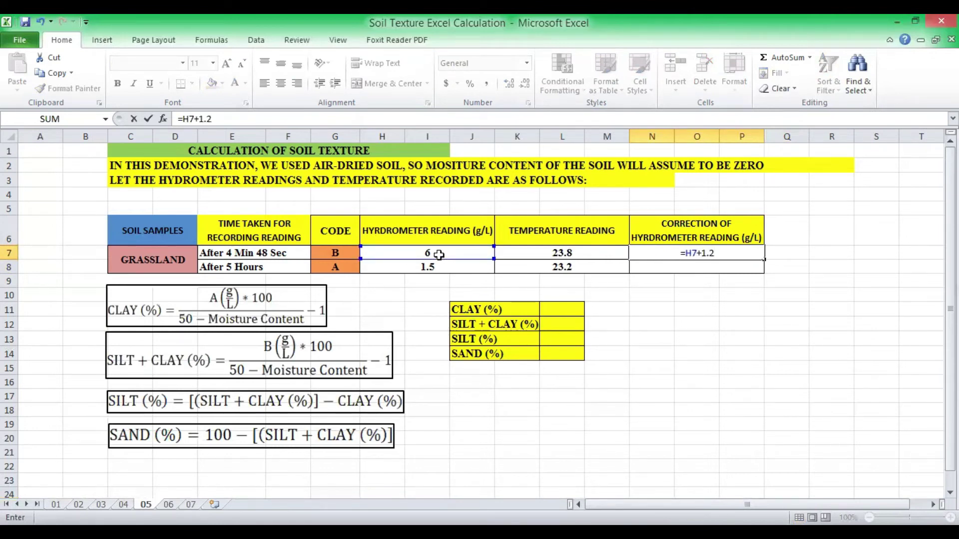
{"action": "key", "text": "Return"}
{"action": "left_click", "coordinate": [698, 253]}
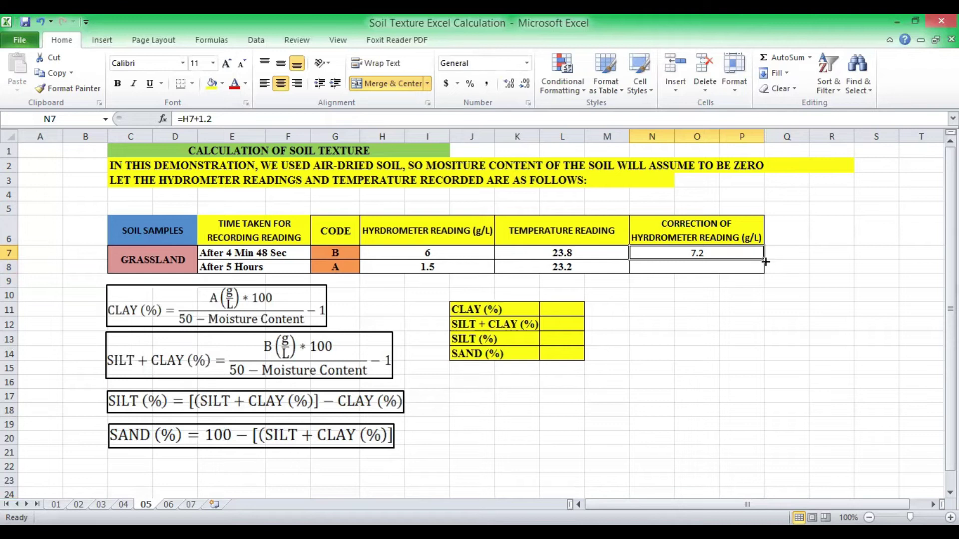
{"action": "left_click_drag", "start_coordinate": [764, 260], "coordinate": [764, 272]}
Step: Compare the original and corrected hydrometer readings for codes B and A
{"action": "left_click", "coordinate": [714, 263]}
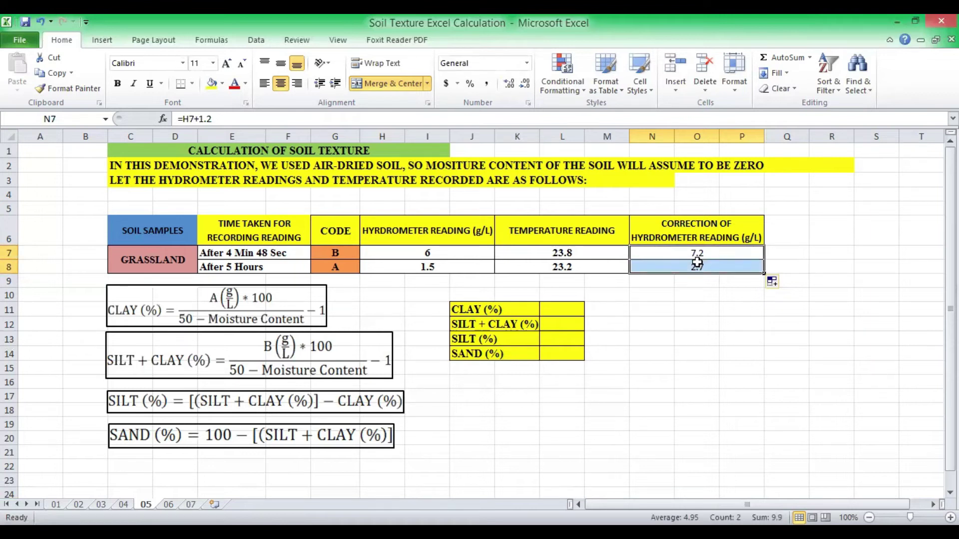
{"action": "left_click", "coordinate": [562, 310]}
{"action": "left_click", "coordinate": [432, 253]}
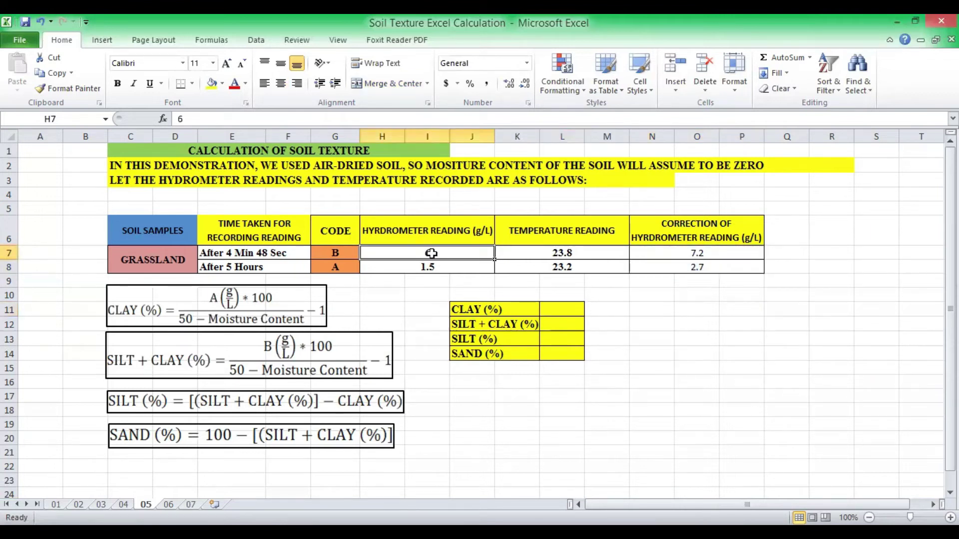
{"action": "left_click", "coordinate": [702, 252]}
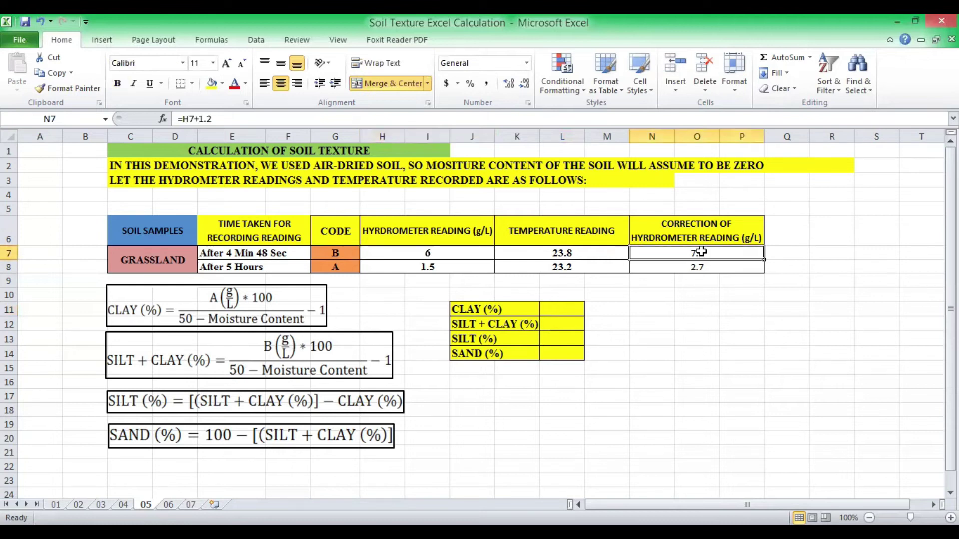
{"action": "left_click", "coordinate": [431, 268]}
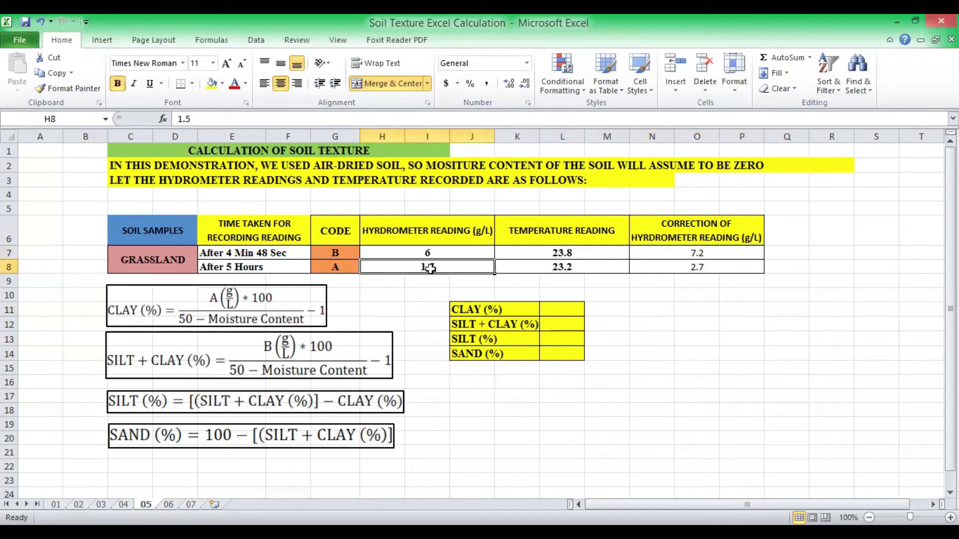
{"action": "left_click", "coordinate": [681, 269]}
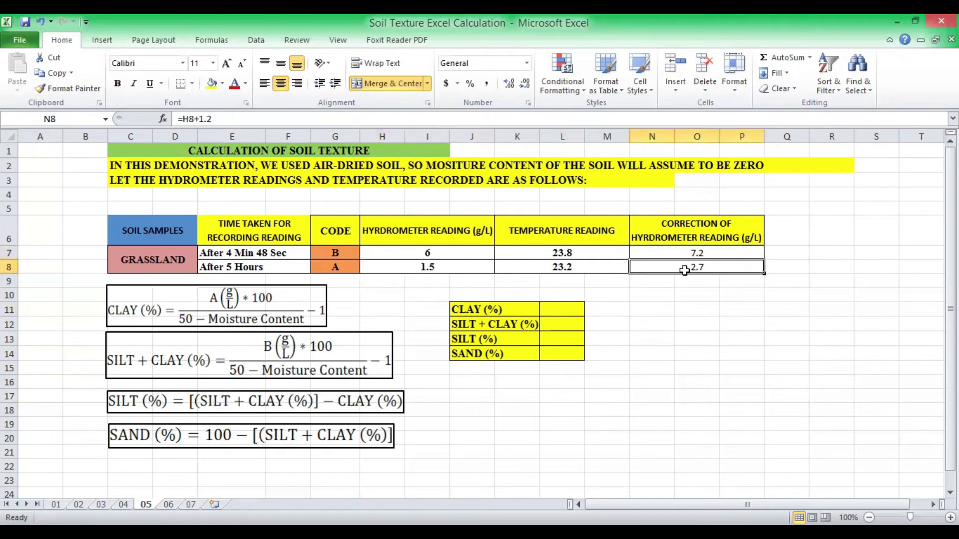
Step: Calculate CLAY (%) in L11 from the corrected code A reading with =N8*100/50-1
{"action": "left_click", "coordinate": [554, 311]}
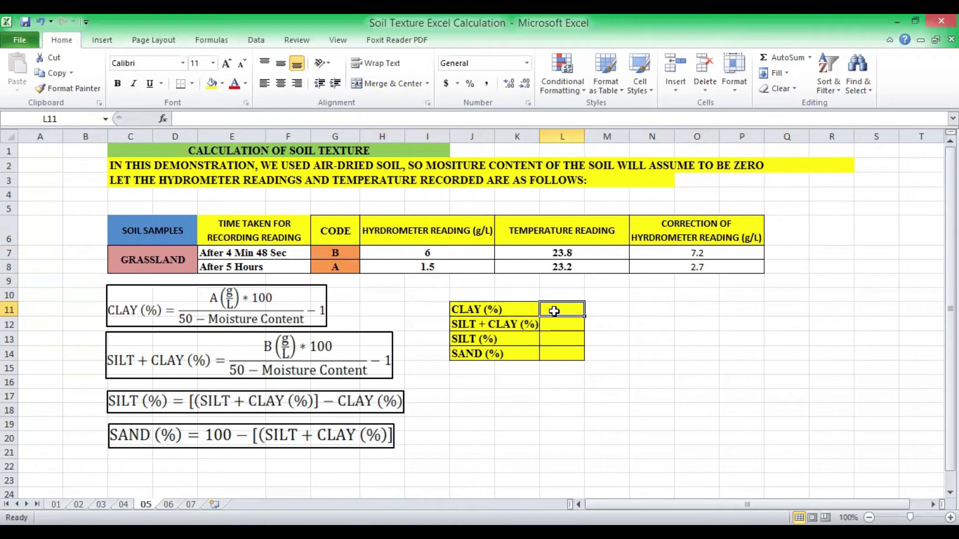
{"action": "type", "text": "="}
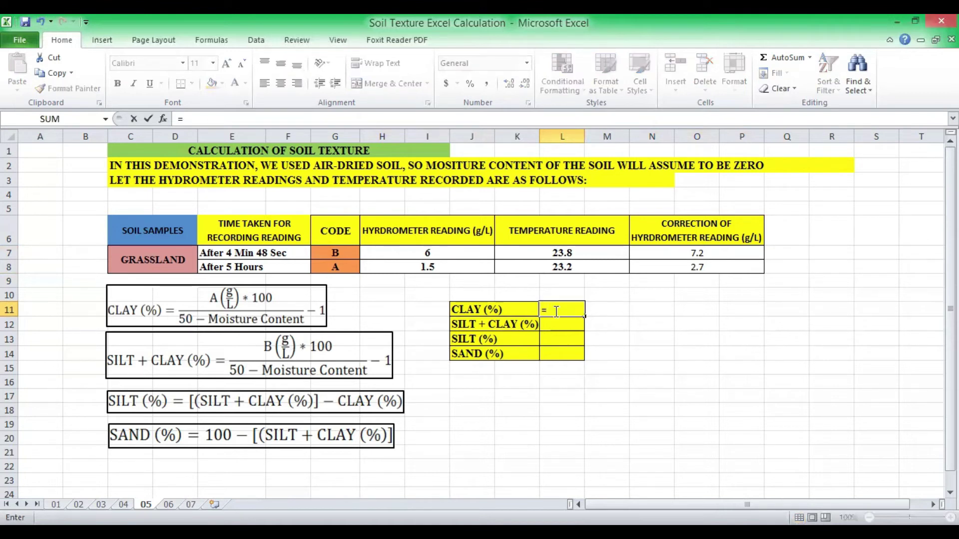
{"action": "left_click", "coordinate": [676, 267]}
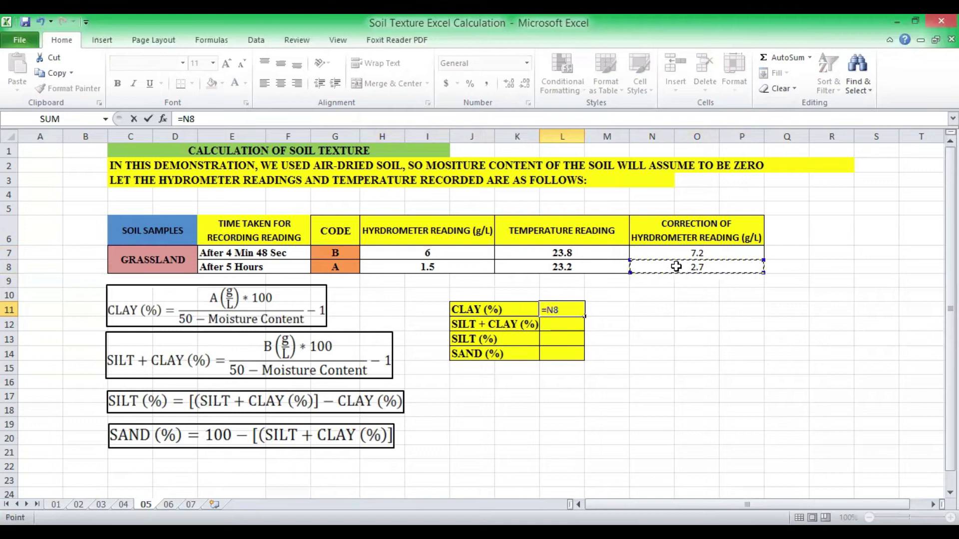
{"action": "type", "text": "*"}
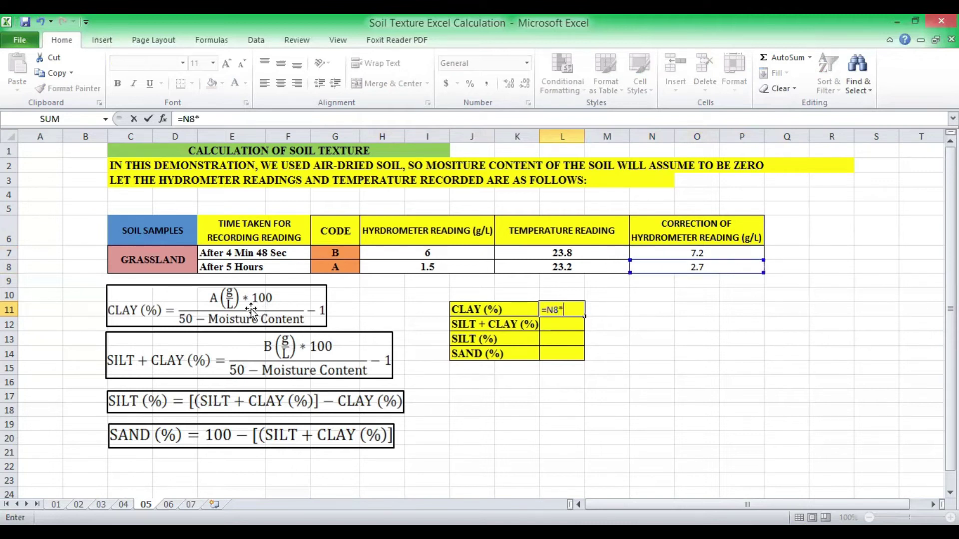
{"action": "type", "text": "100/"}
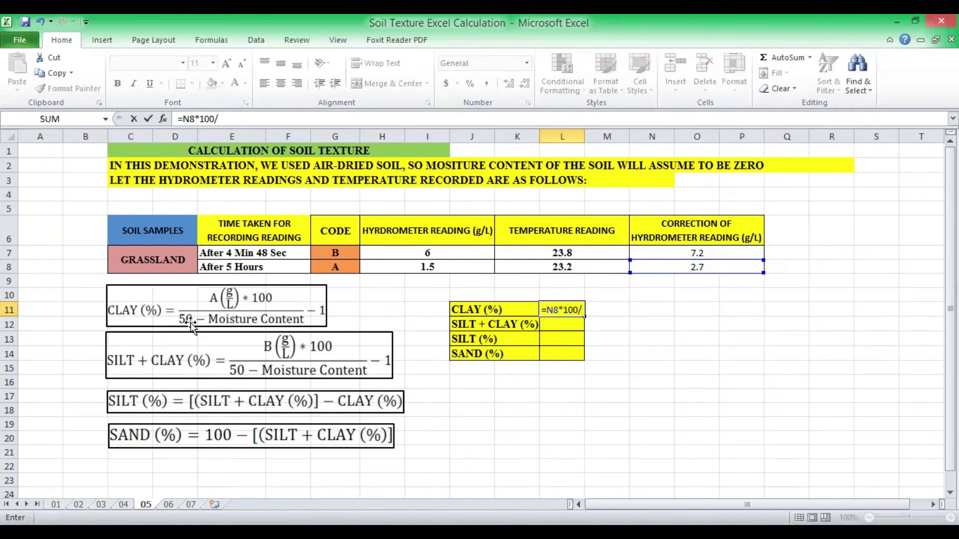
{"action": "type", "text": "50"}
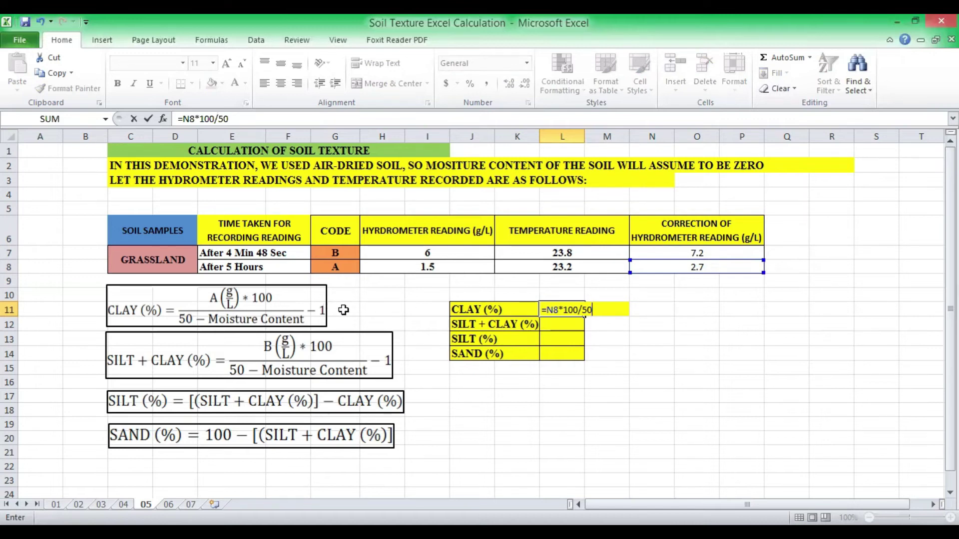
{"action": "type", "text": "-1"}
{"action": "key", "text": "Return"}
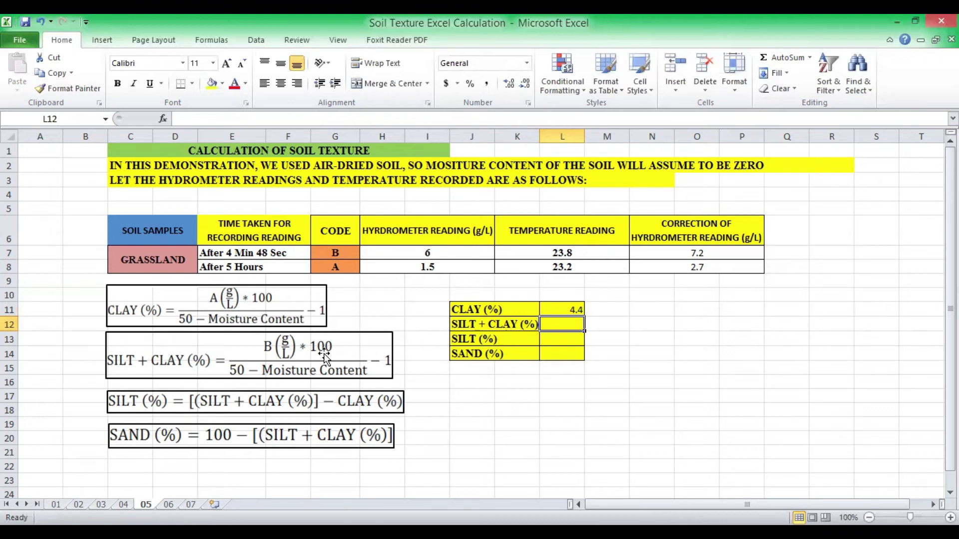
Step: Calculate SILT + CLAY (%) in L12 from the corrected code B reading with =N7*100/50-1
{"action": "type", "text": "="}
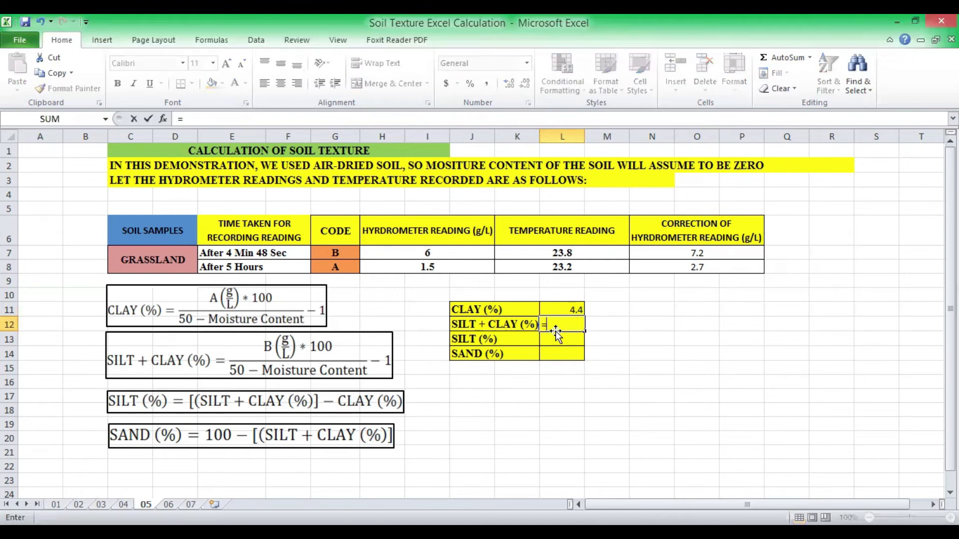
{"action": "left_click", "coordinate": [695, 251]}
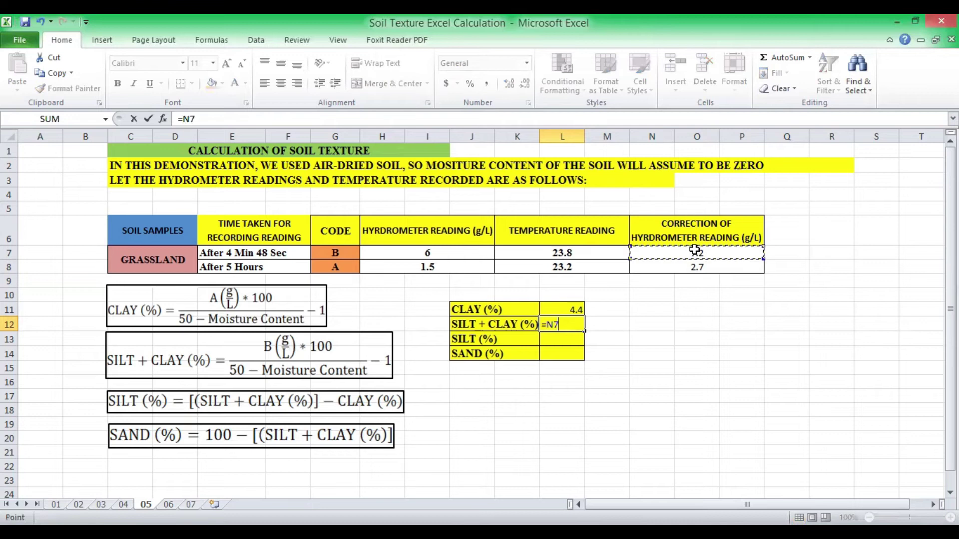
{"action": "type", "text": "*100"}
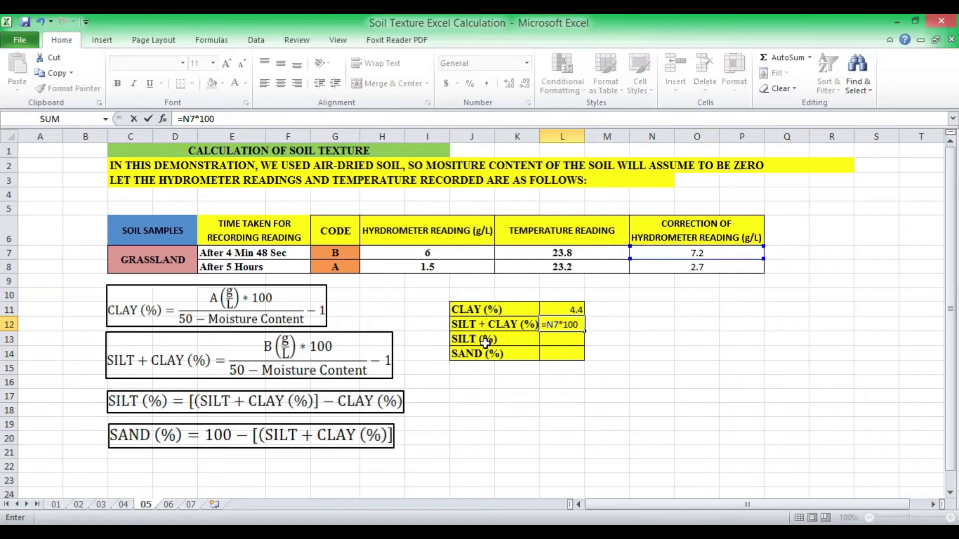
{"action": "type", "text": "/50"}
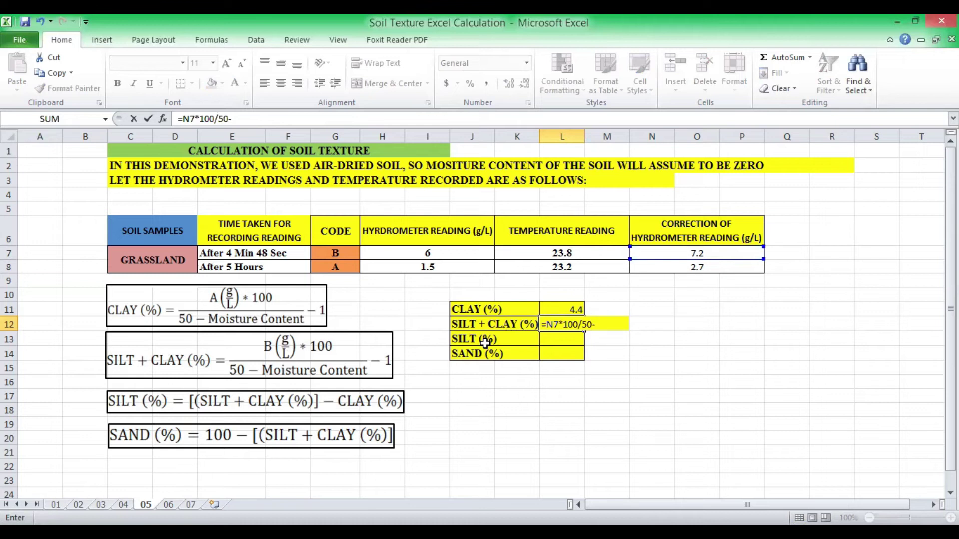
{"action": "type", "text": "-1"}
{"action": "key", "text": "Return"}
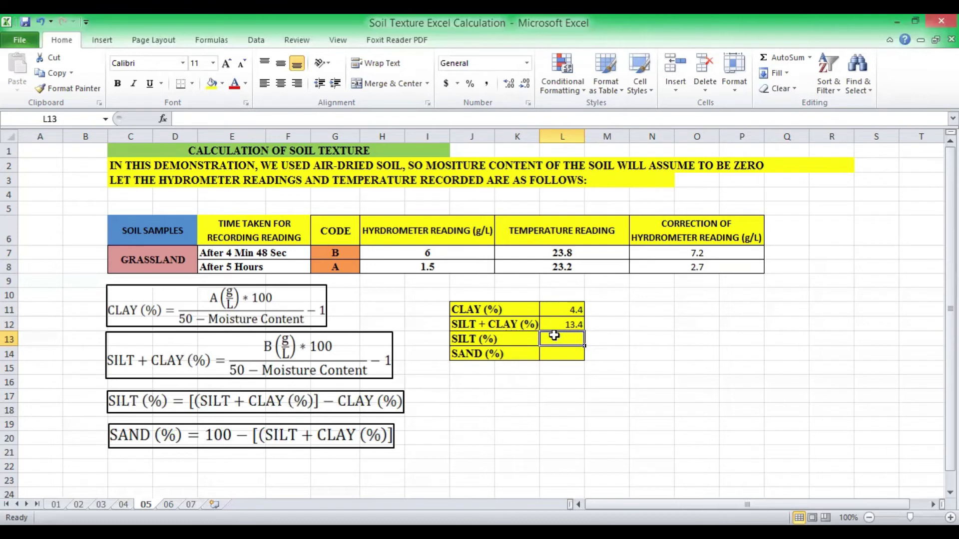
Step: Calculate SILT (%) in L13 by subtracting the clay percentage from silt plus clay with =L12-L11
{"action": "type", "text": "="}
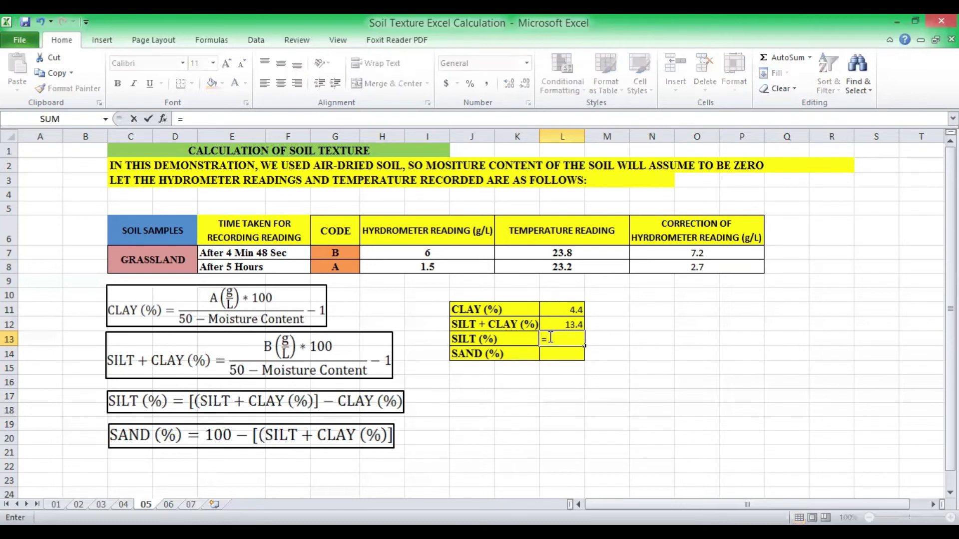
{"action": "left_click", "coordinate": [570, 325]}
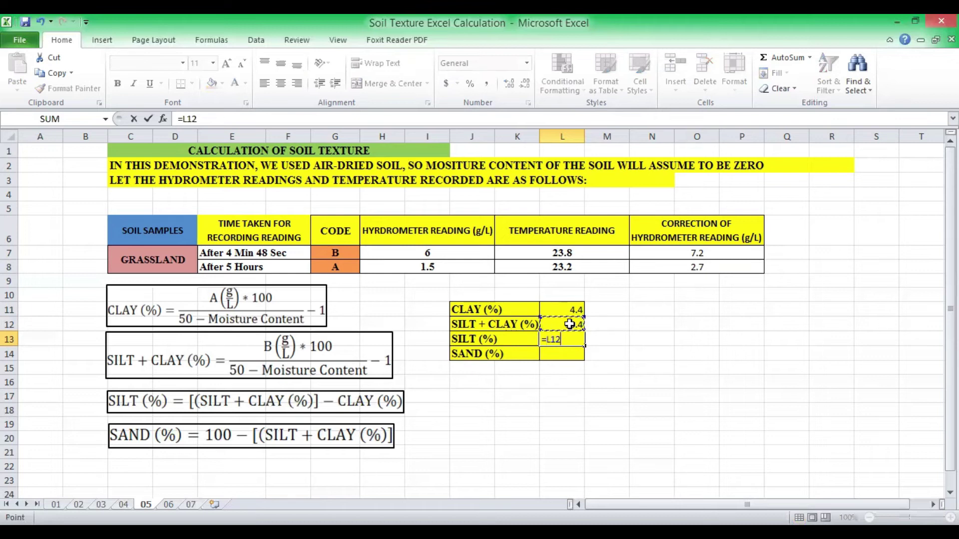
{"action": "type", "text": "-"}
{"action": "left_click", "coordinate": [561, 310]}
{"action": "key", "text": "Return"}
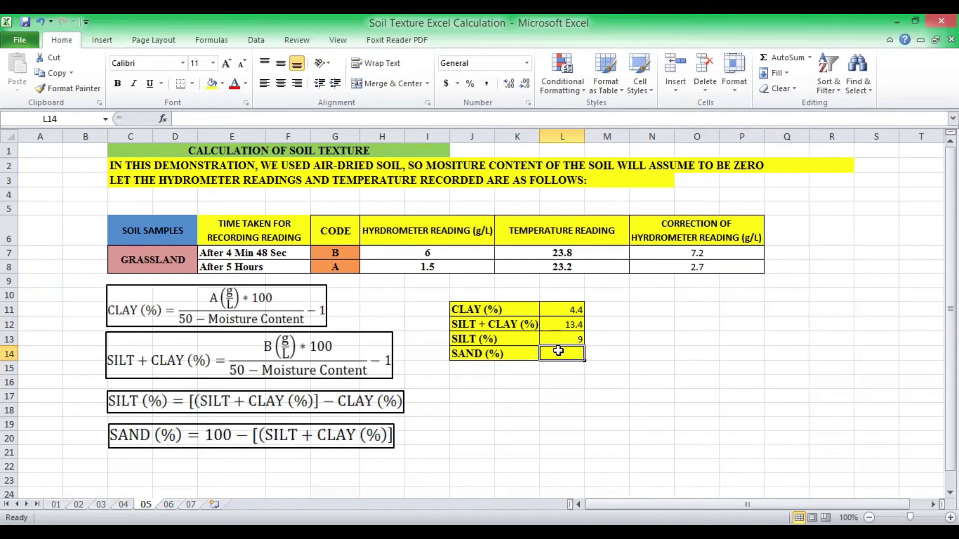
Step: Calculate SAND (%) in L14 with =100-L12 and check the sand, silt and clay results
{"action": "type", "text": "="}
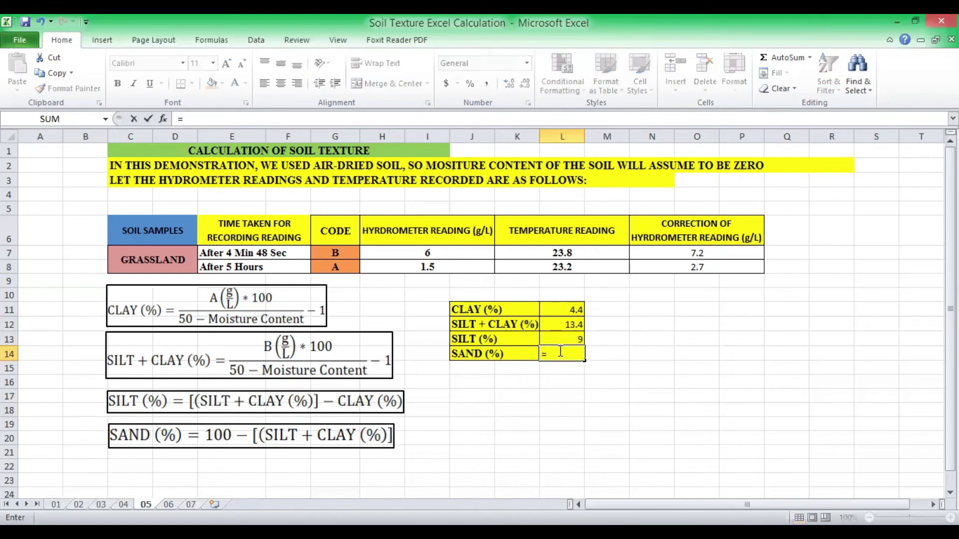
{"action": "type", "text": "100-"}
{"action": "left_click", "coordinate": [565, 325]}
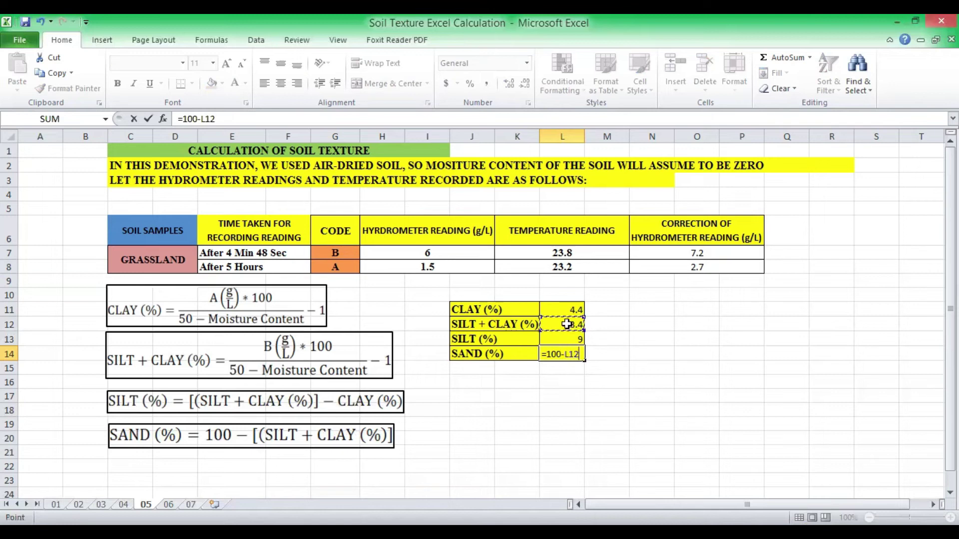
{"action": "key", "text": "Return"}
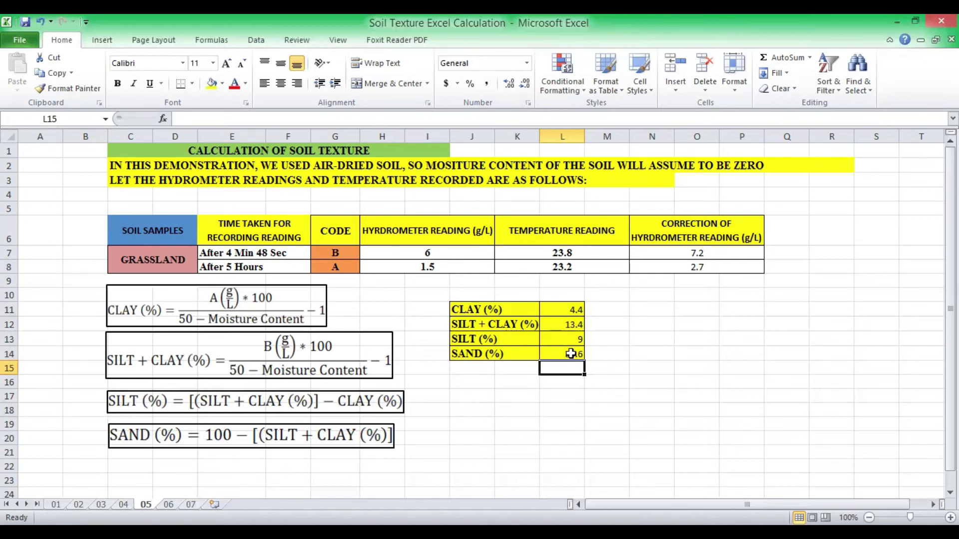
{"action": "left_click", "coordinate": [570, 354]}
{"action": "left_click", "coordinate": [571, 340]}
{"action": "left_click", "coordinate": [574, 309]}
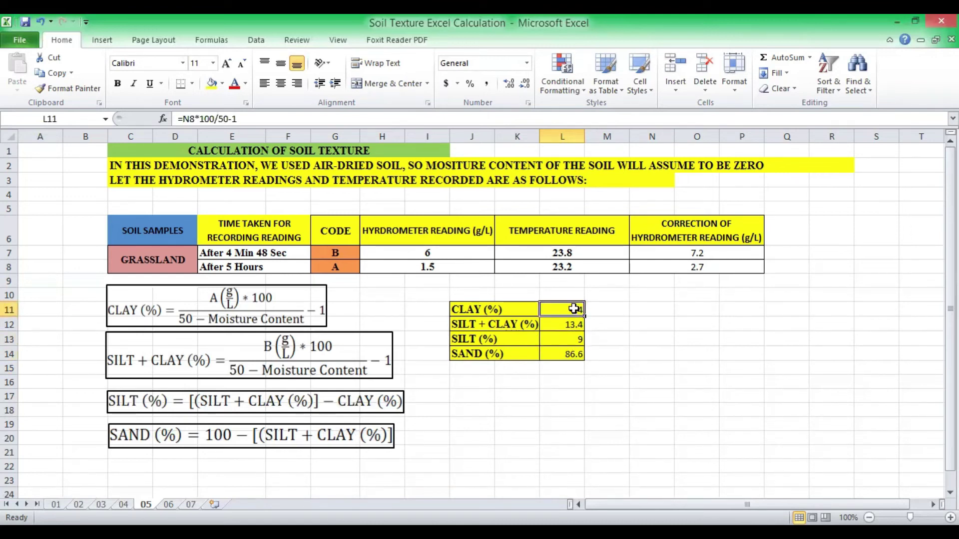